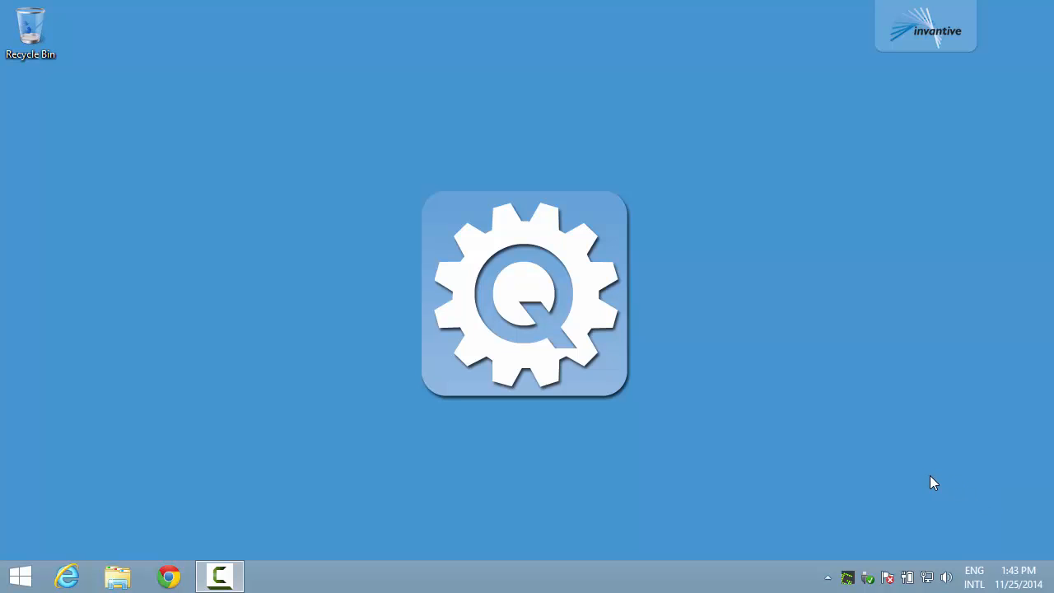
pyautogui.click(179, 579)
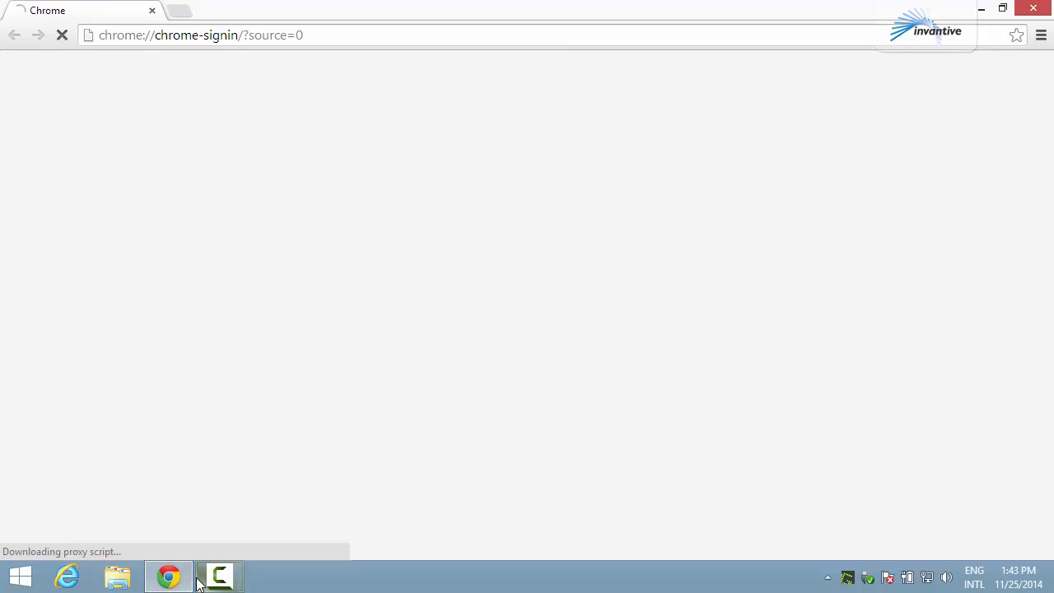
pyautogui.moveTo(204, 582)
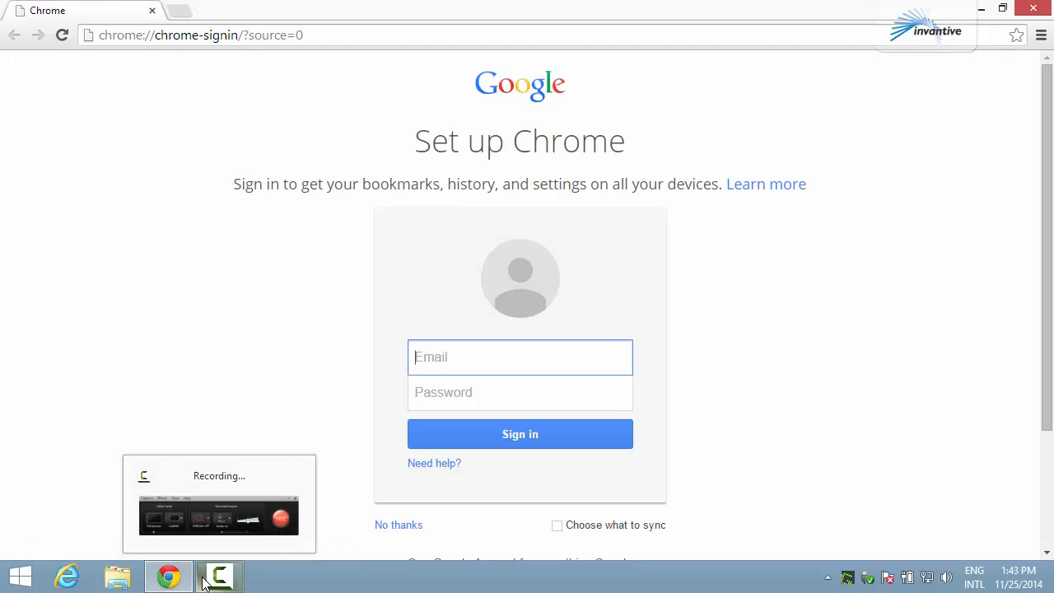
pyautogui.click(376, 33)
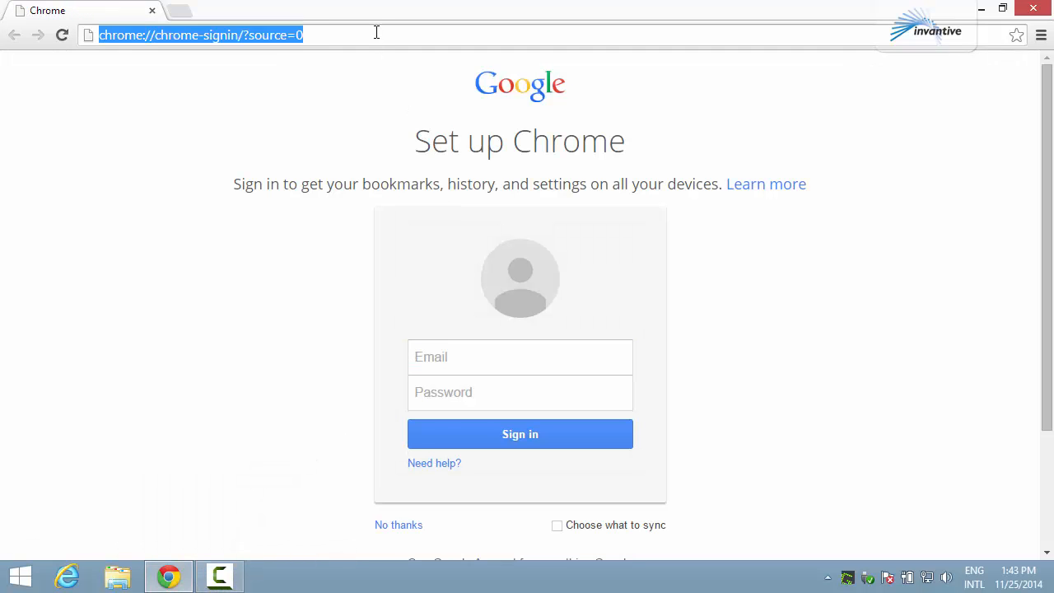
pyautogui.write('www.invantive.com')
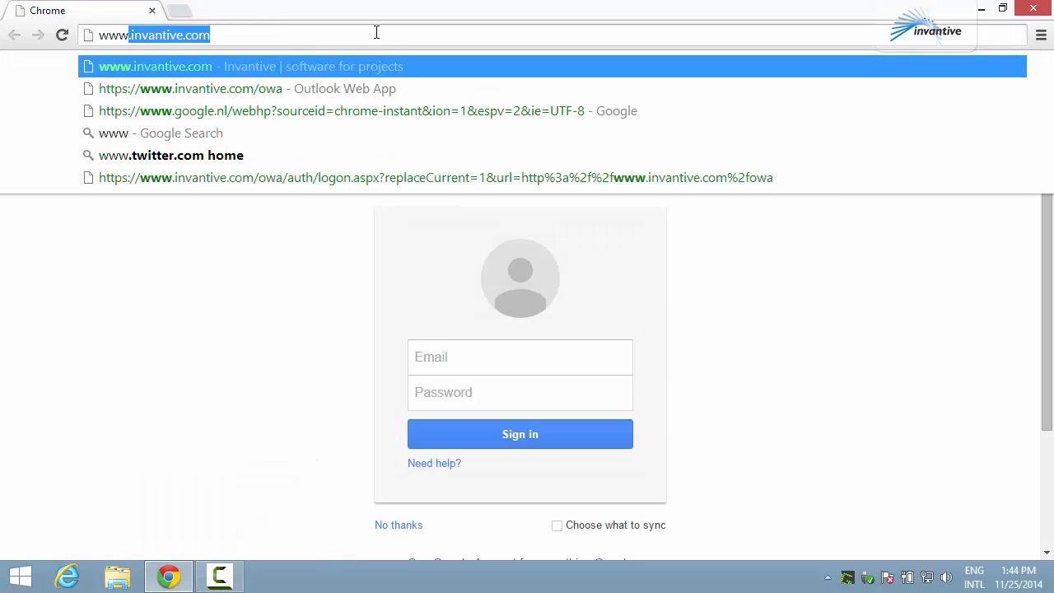
pyautogui.press('Return')
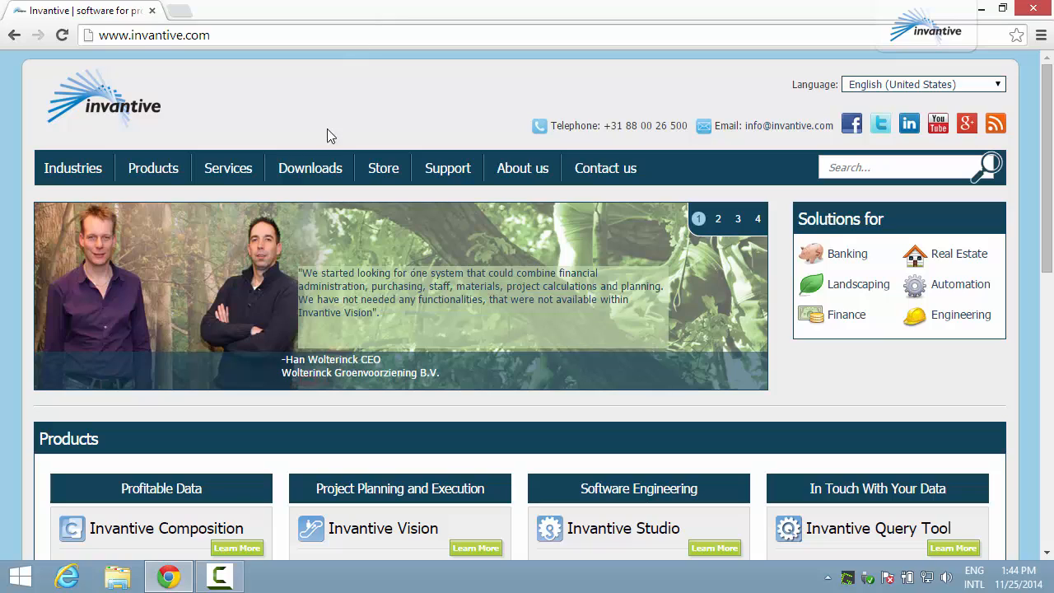
# Step: Open the download page for the free Windows version of Invantive Query Tool
pyautogui.click(314, 171)
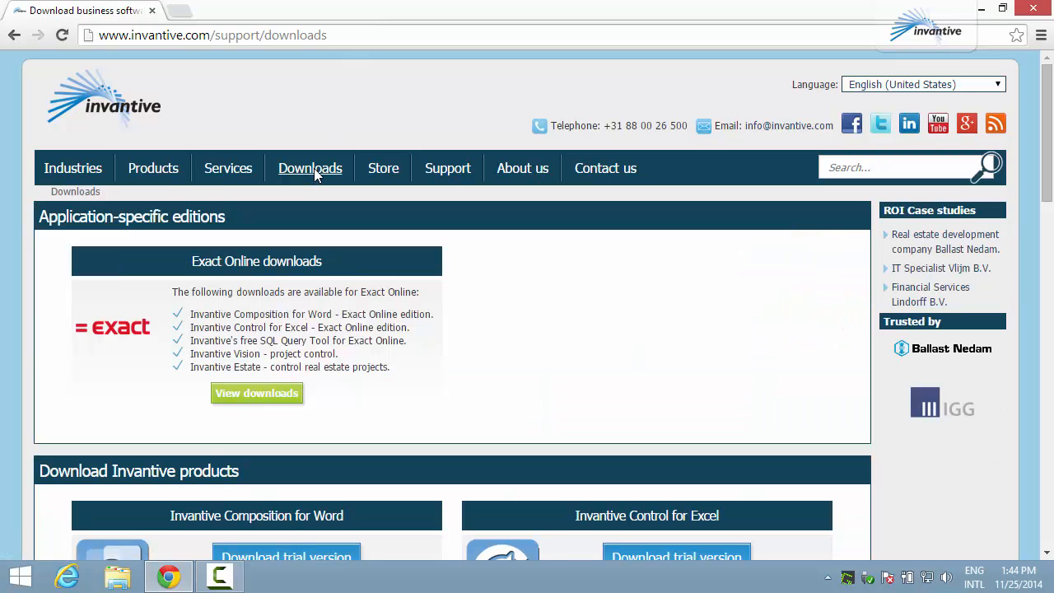
pyautogui.scroll(-9, 315, 173)
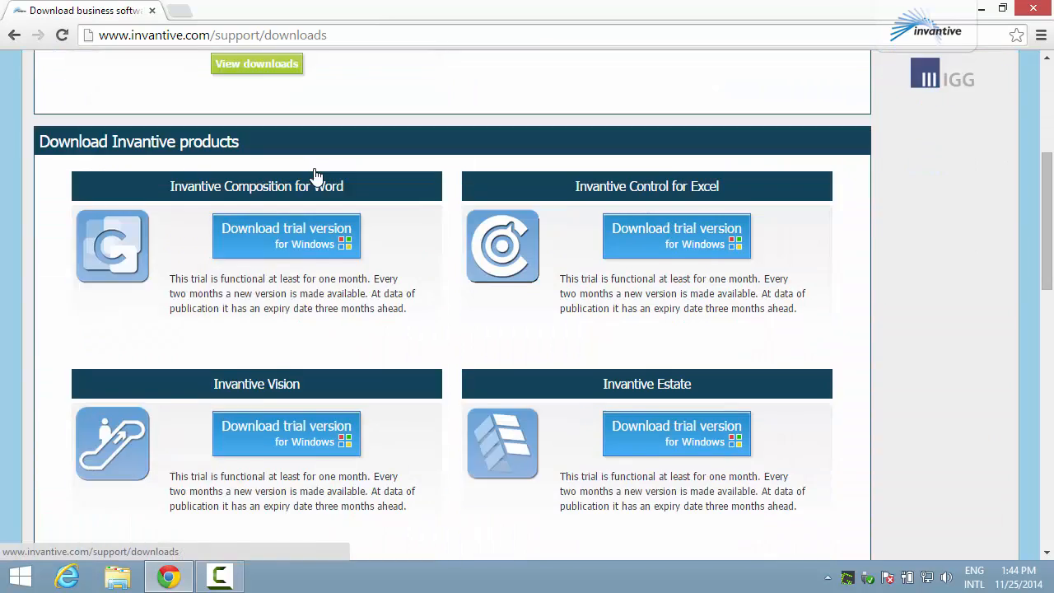
pyautogui.scroll(-2, 315, 173)
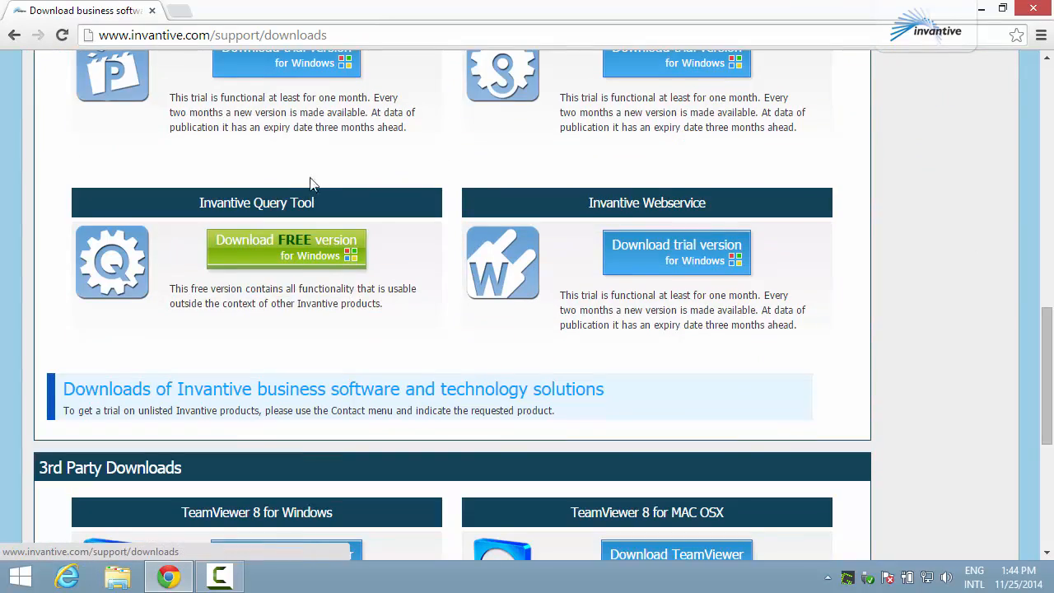
pyautogui.click(286, 252)
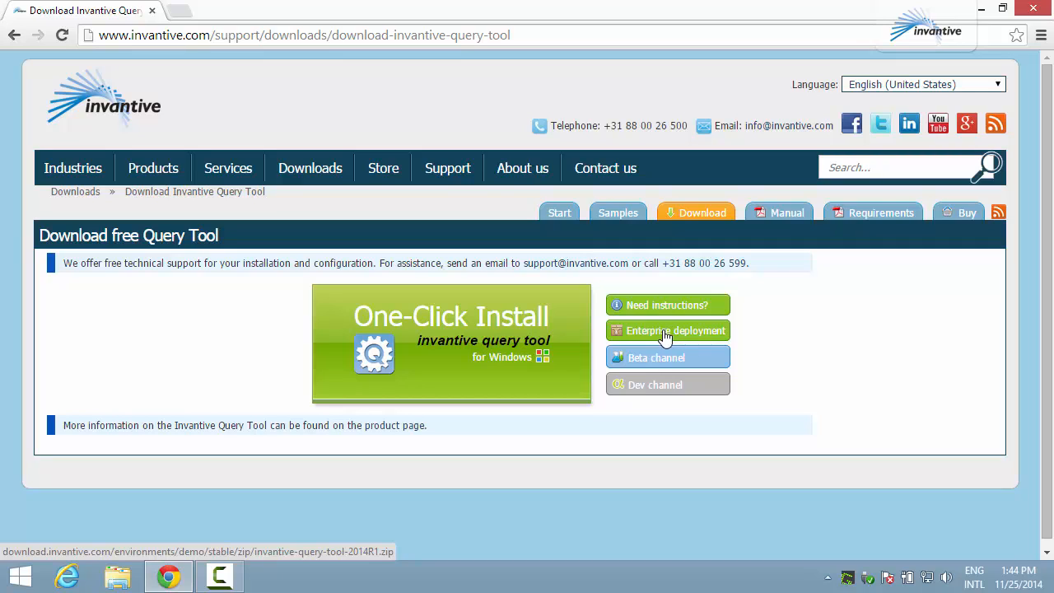
# Step: Download the one-click installer setup.exe, run it and install Invantive Query Tool 2014R1 stable channel (demo)
pyautogui.click(424, 342)
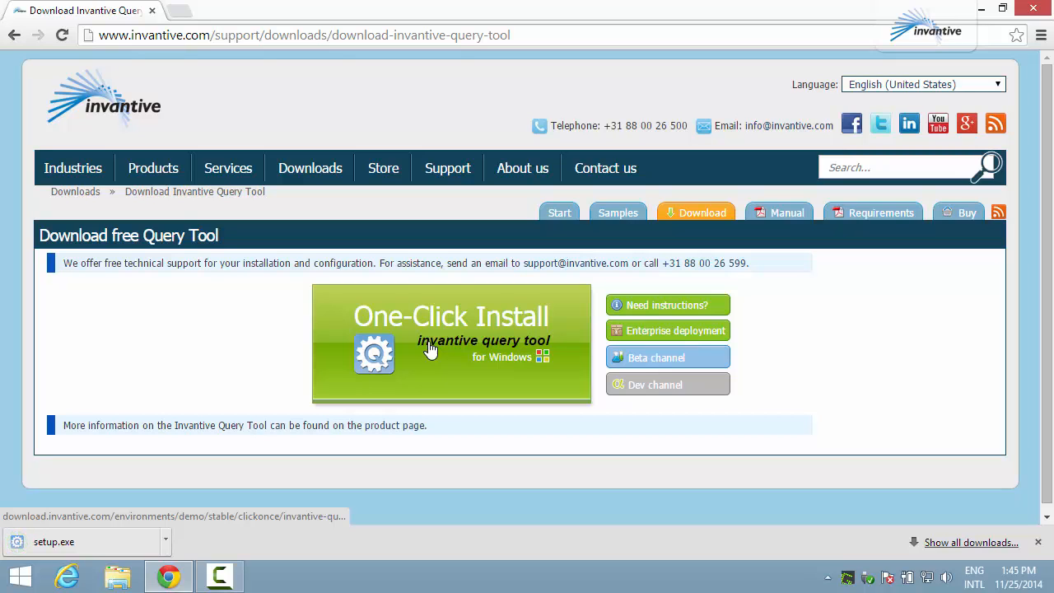
pyautogui.click(104, 542)
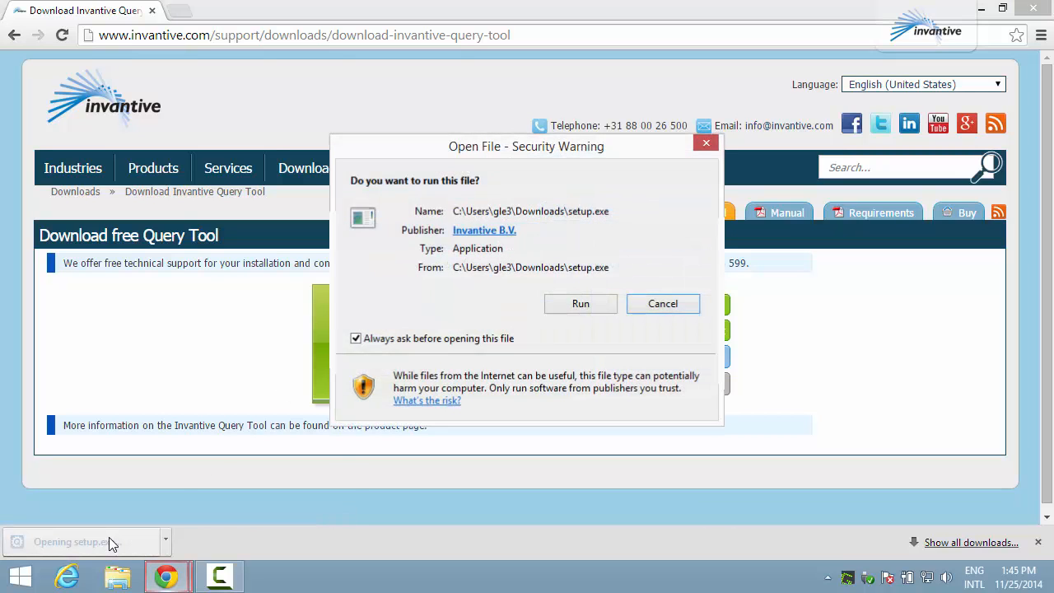
pyautogui.click(581, 303)
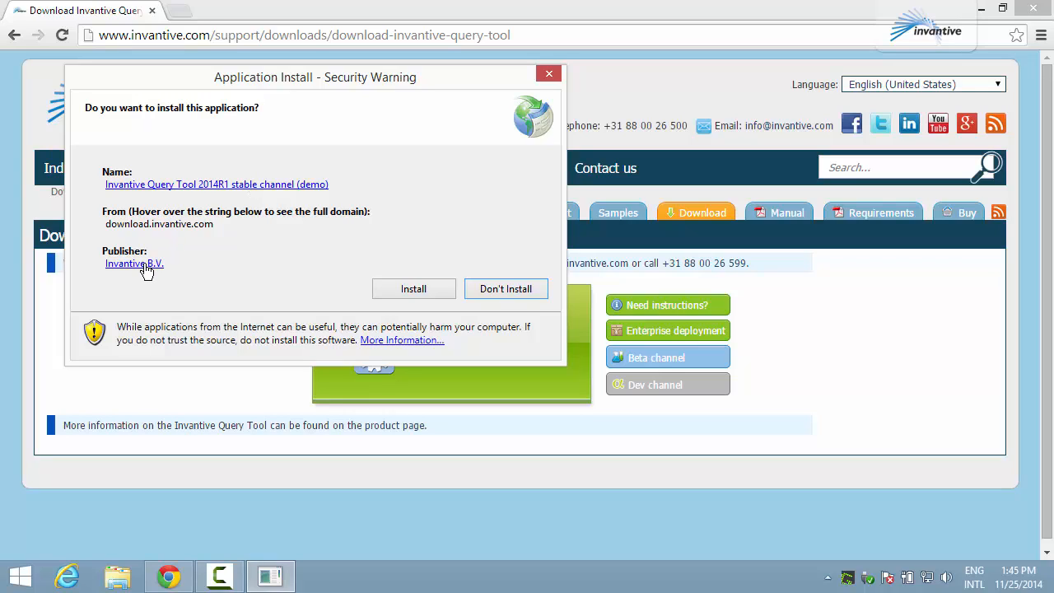
pyautogui.click(414, 290)
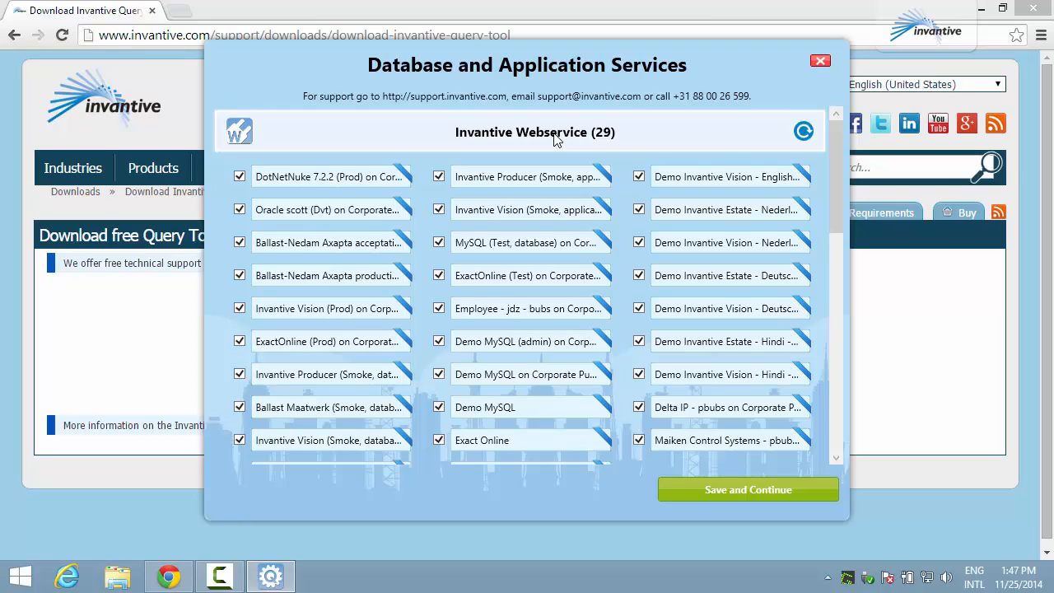
# Step: Review the service types down to Oracle MySQL, open the driver download page for its missing data provider, and return to the services window
pyautogui.moveTo(834, 199); pyautogui.dragTo(836, 303)
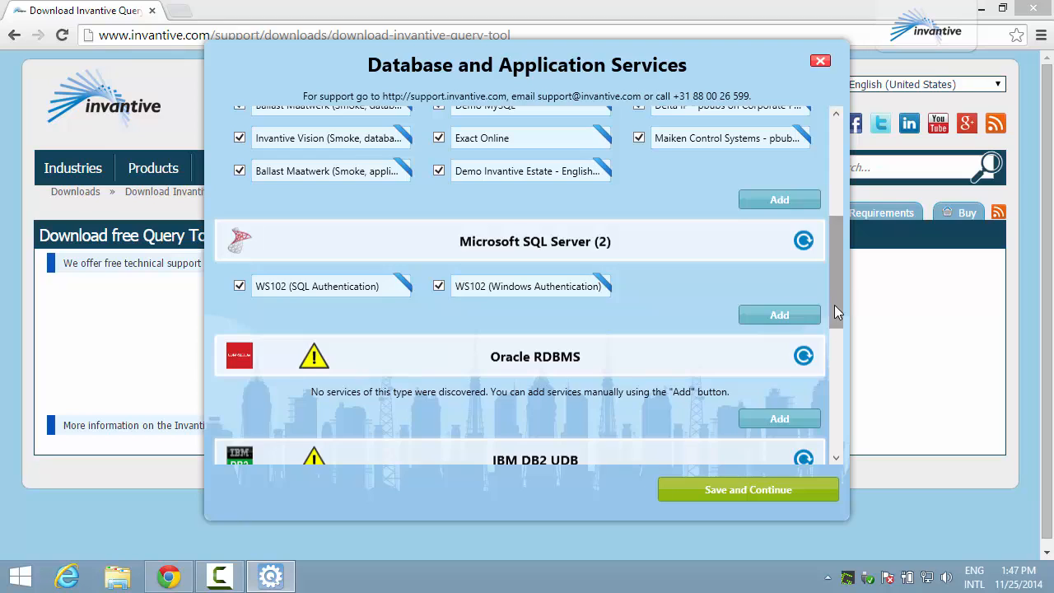
pyautogui.moveTo(834, 304); pyautogui.dragTo(826, 353)
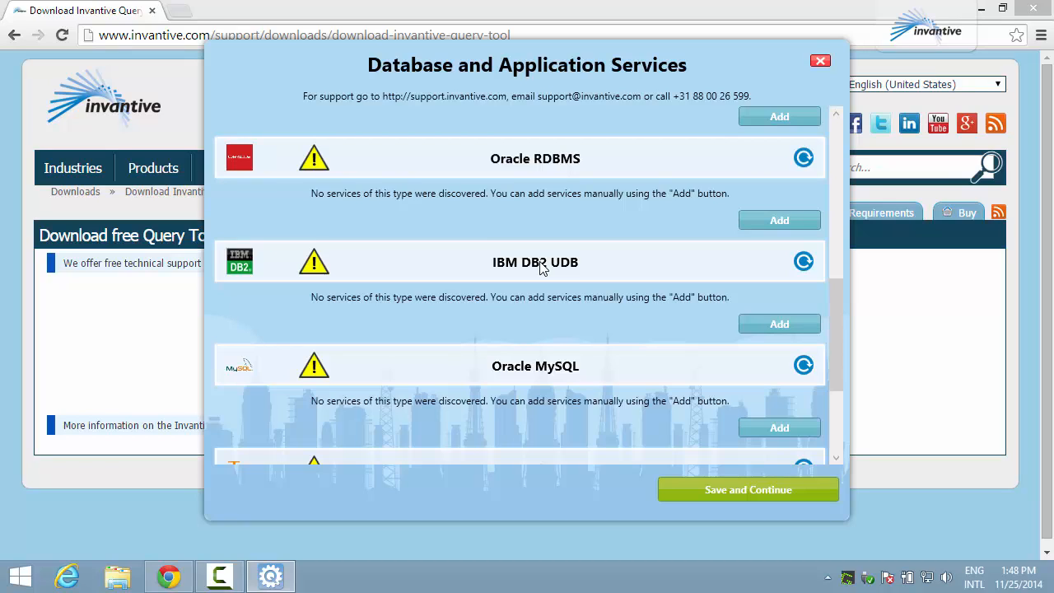
pyautogui.scroll(-3, 831, 412)
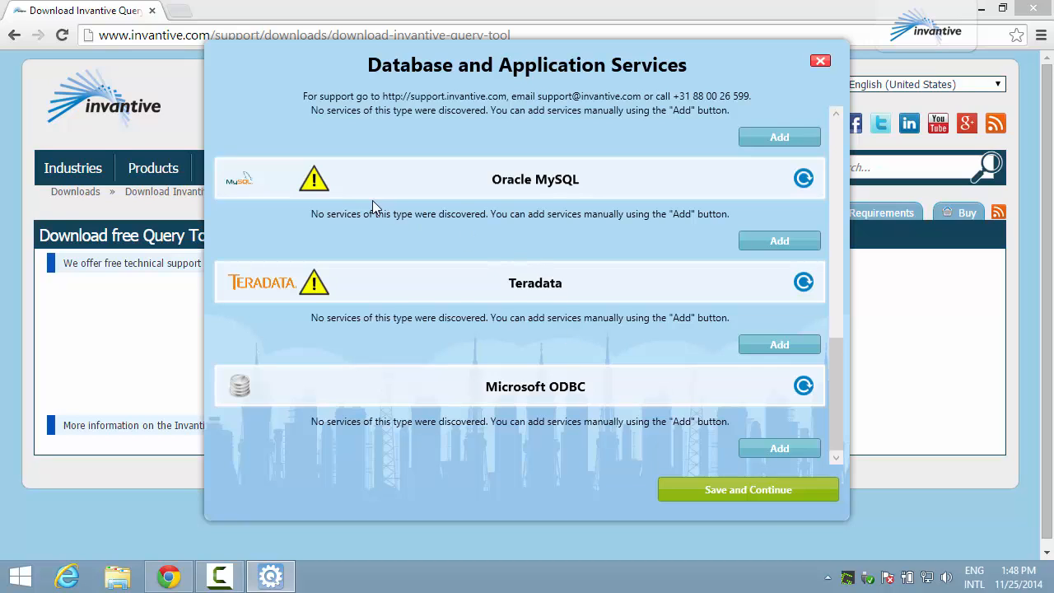
pyautogui.moveTo(316, 178)
pyautogui.click(316, 176)
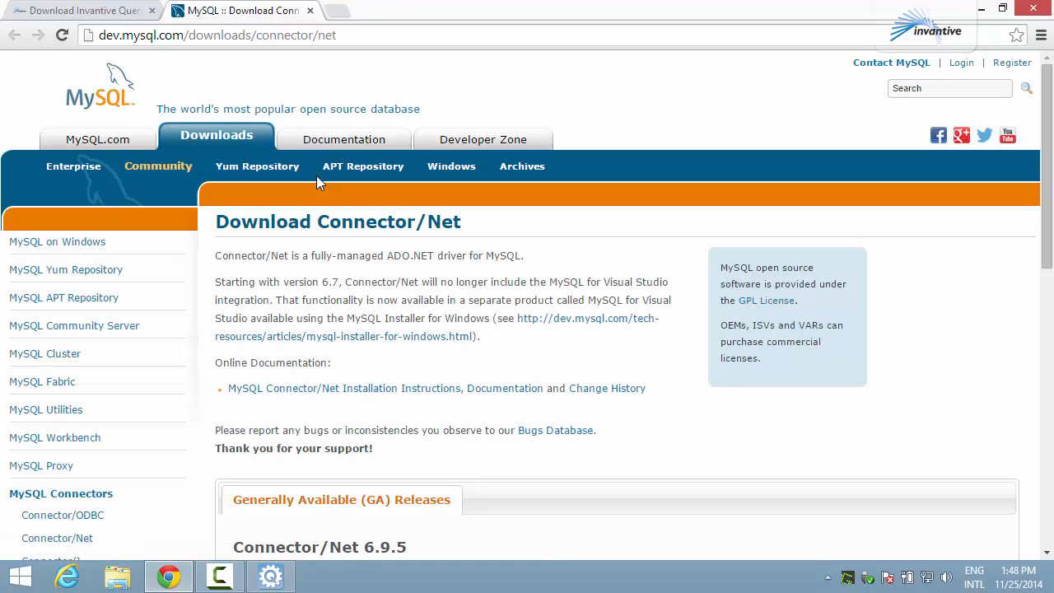
pyautogui.hotkey('alt', 'Tab')
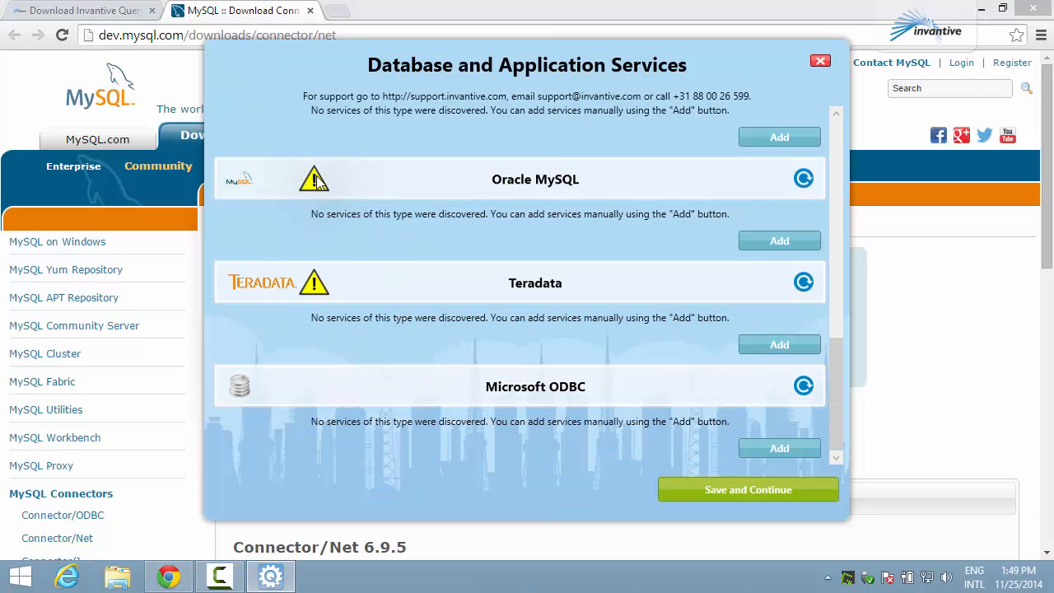
pyautogui.moveTo(317, 181)
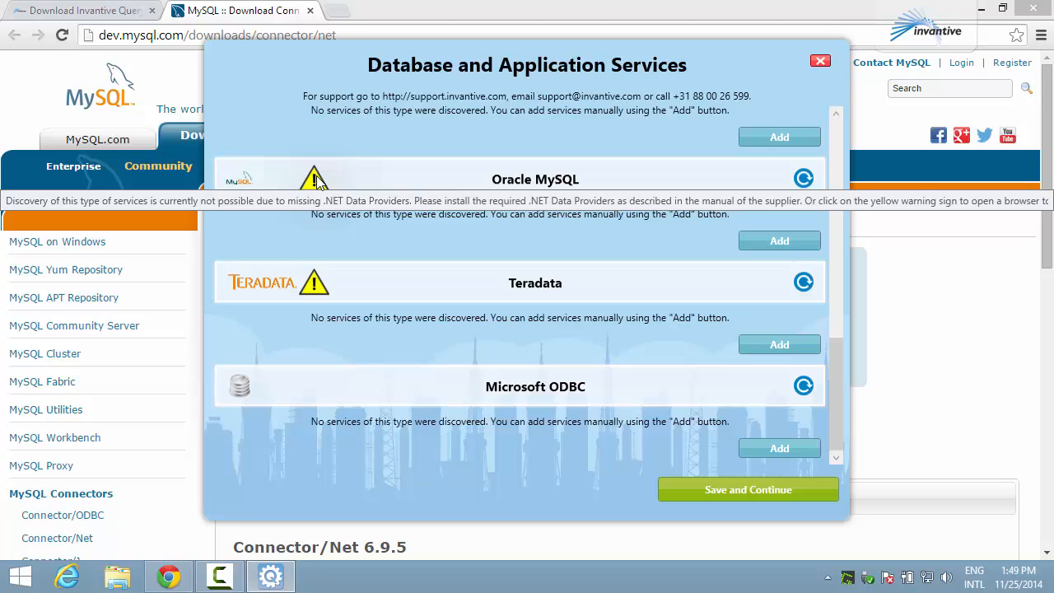
# Step: Rerun the service discovery for Invantive Webservice and Microsoft ODBC
pyautogui.scroll(5, 838, 123)
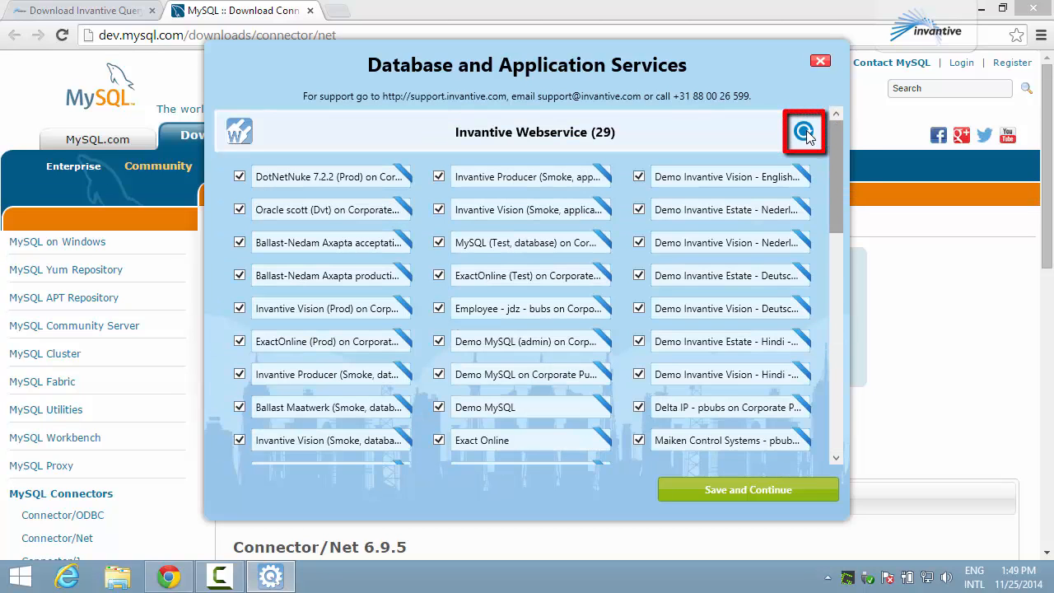
pyautogui.click(805, 133)
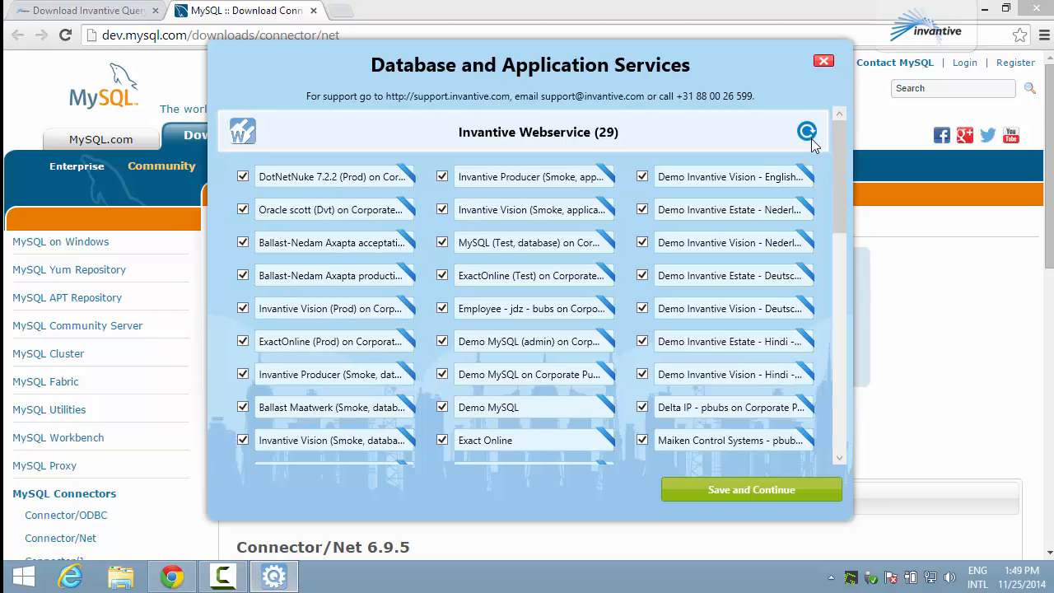
pyautogui.click(833, 306)
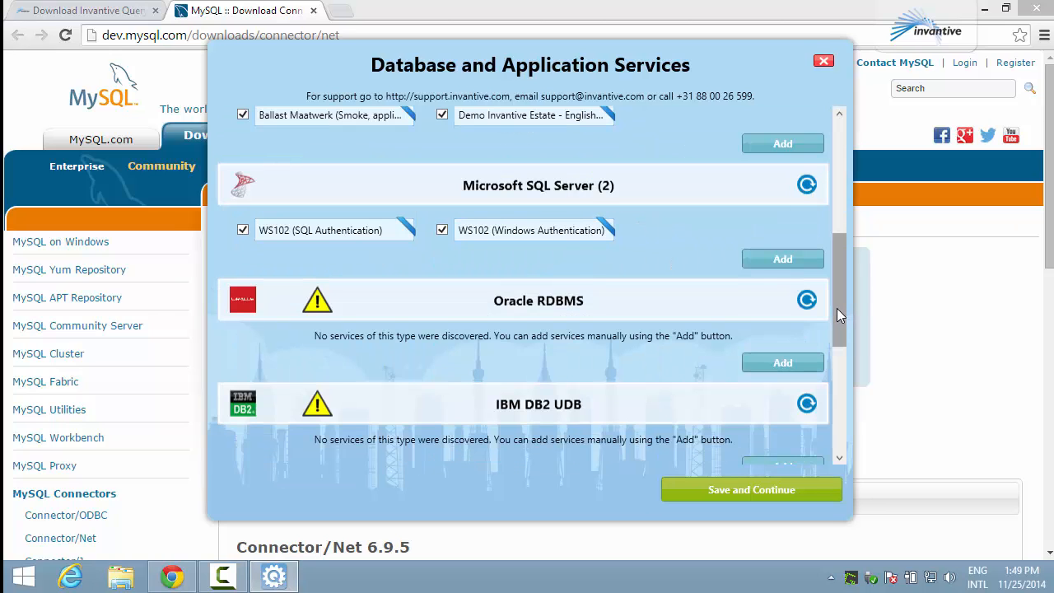
pyautogui.moveTo(838, 317); pyautogui.dragTo(830, 428)
pyautogui.click(813, 385)
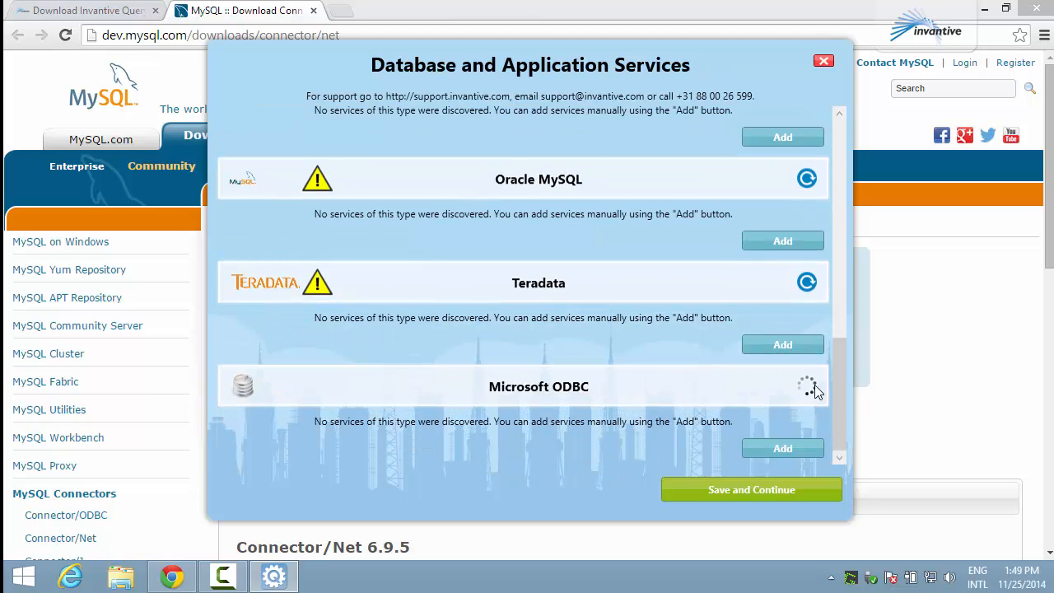
# Step: View the properties form for a new Microsoft ODBC service and that of Demo Invantive Vision - English, closing both without changes
pyautogui.click(779, 448)
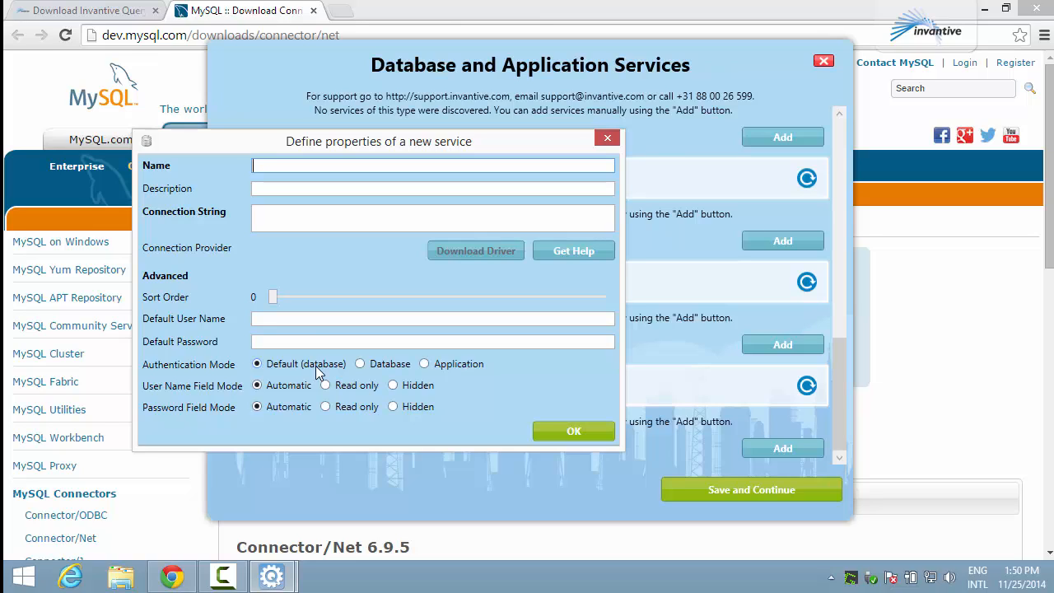
pyautogui.click(607, 140)
pyautogui.scroll(10, 843, 125)
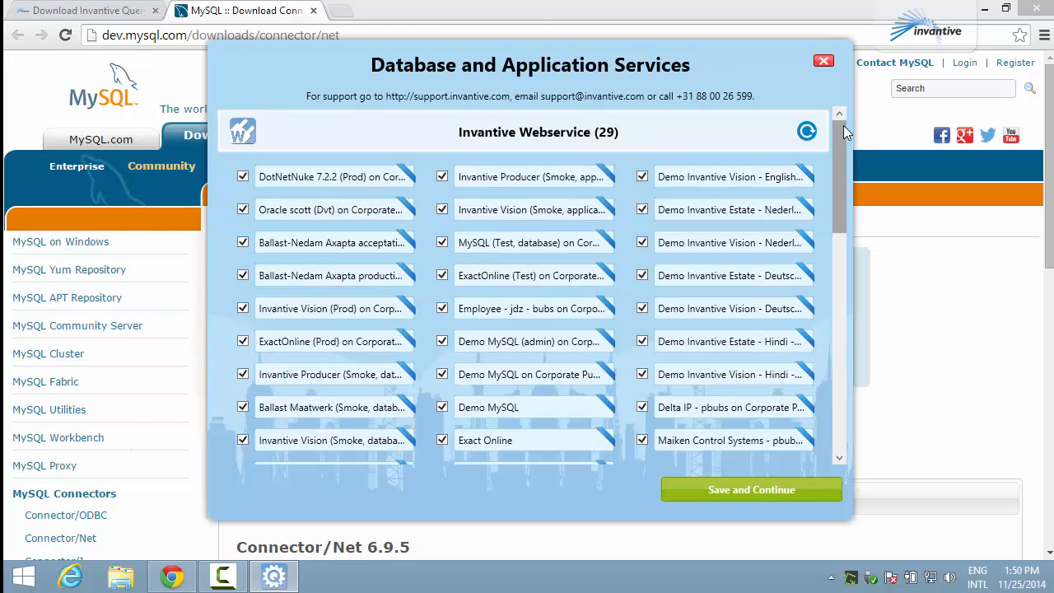
pyautogui.click(741, 176)
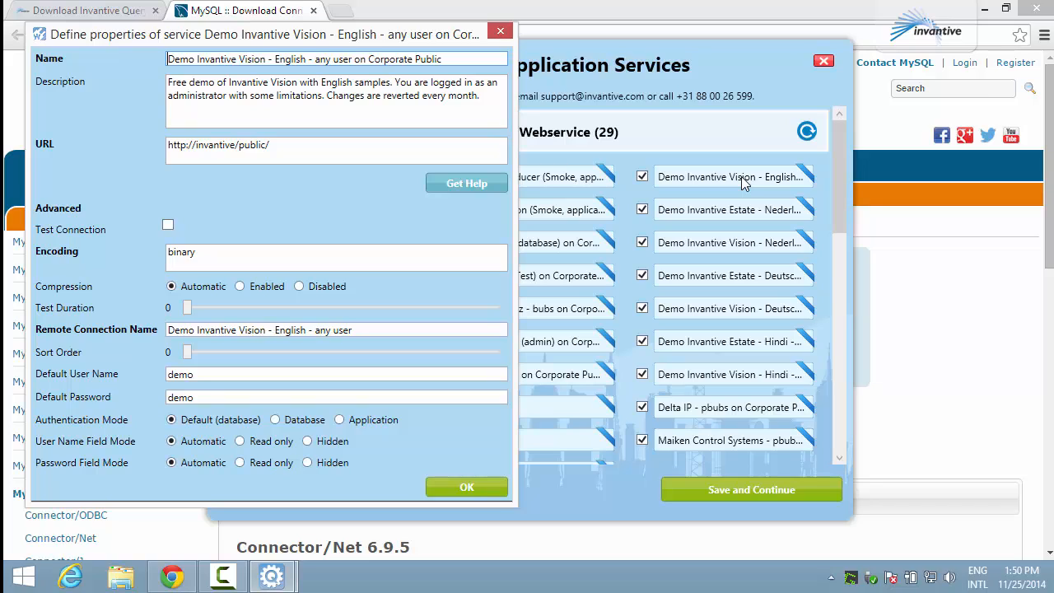
pyautogui.click(503, 33)
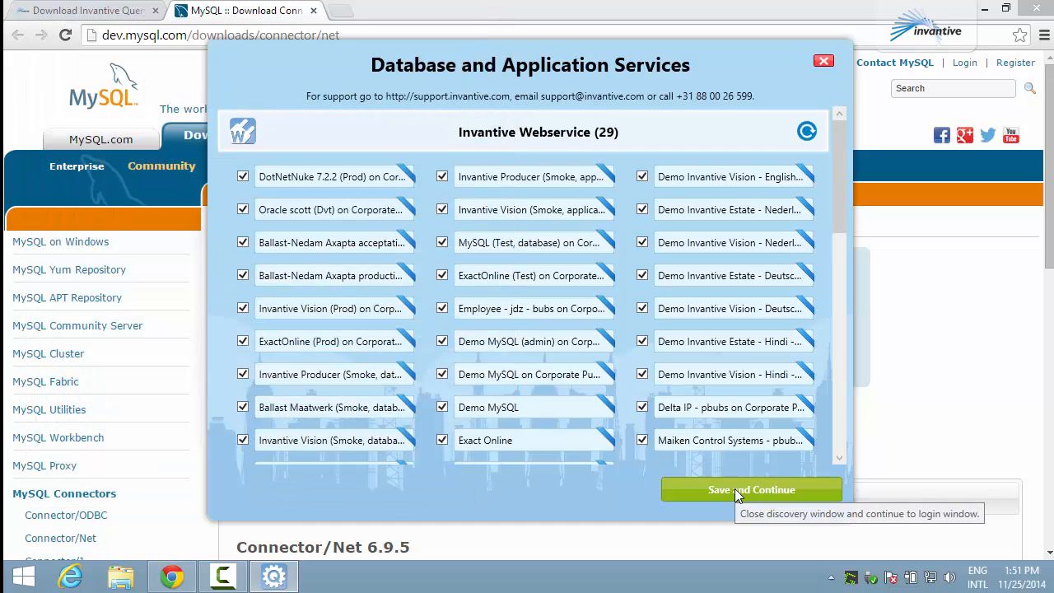
# Step: Save the discovered services, continue to the login window and select the Exact Online connection under Invantive Webservice
pyautogui.click(735, 489)
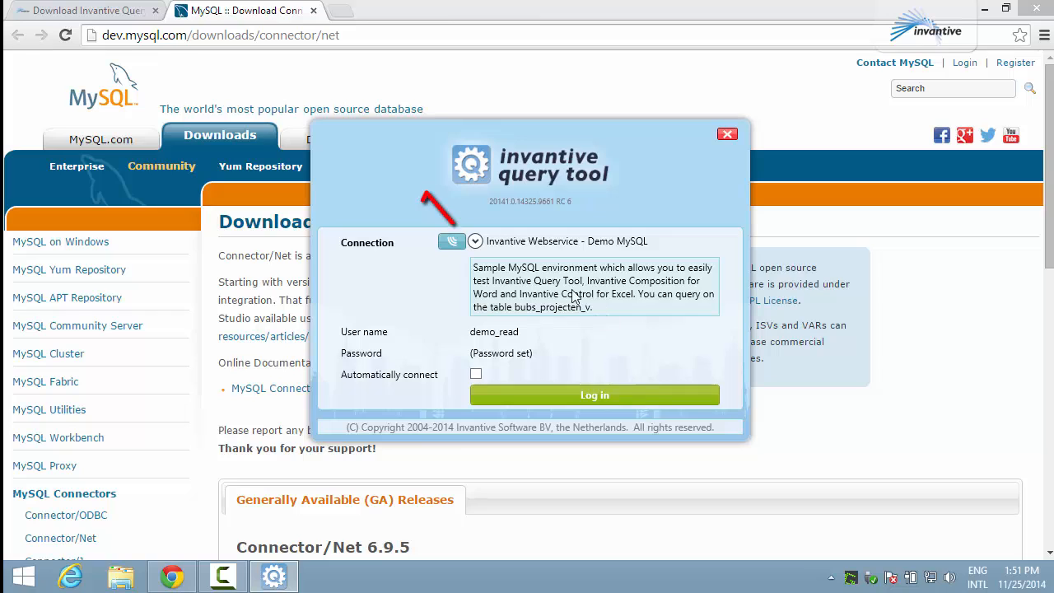
pyautogui.click(475, 241)
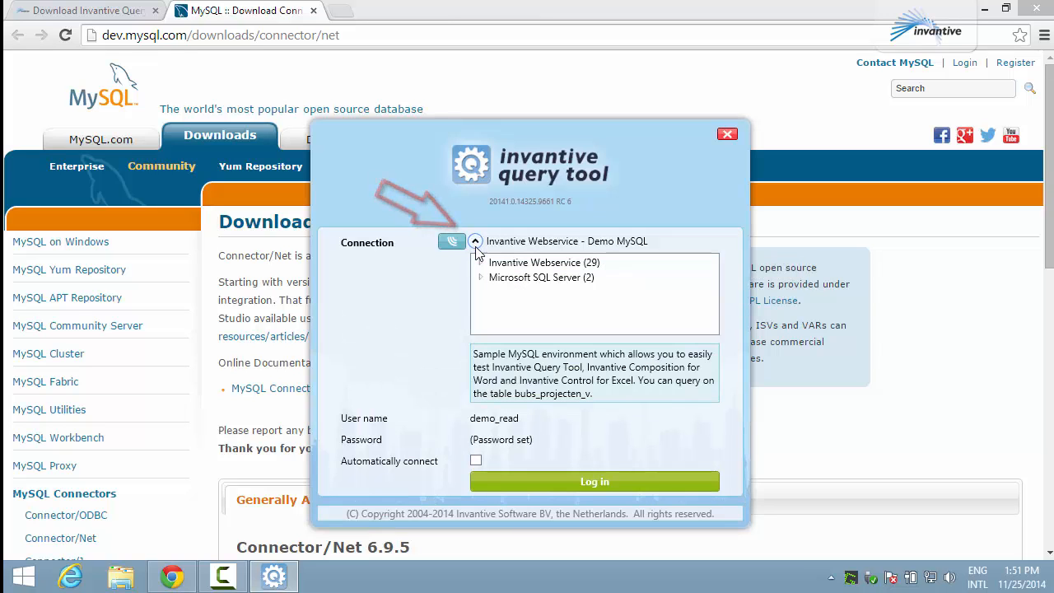
pyautogui.click(480, 263)
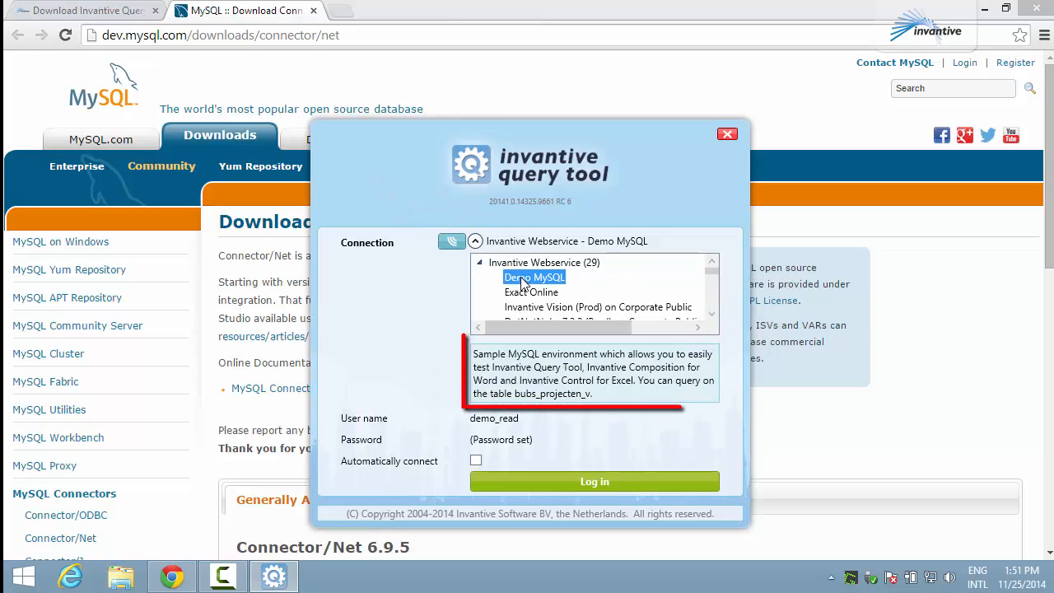
pyautogui.click(529, 292)
pyautogui.click(523, 307)
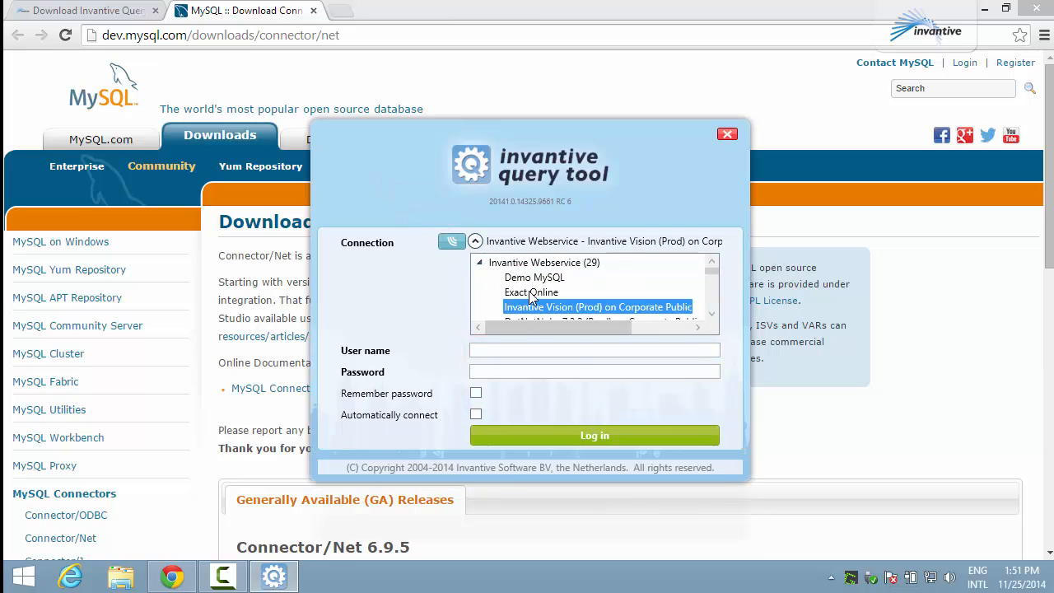
pyautogui.click(532, 293)
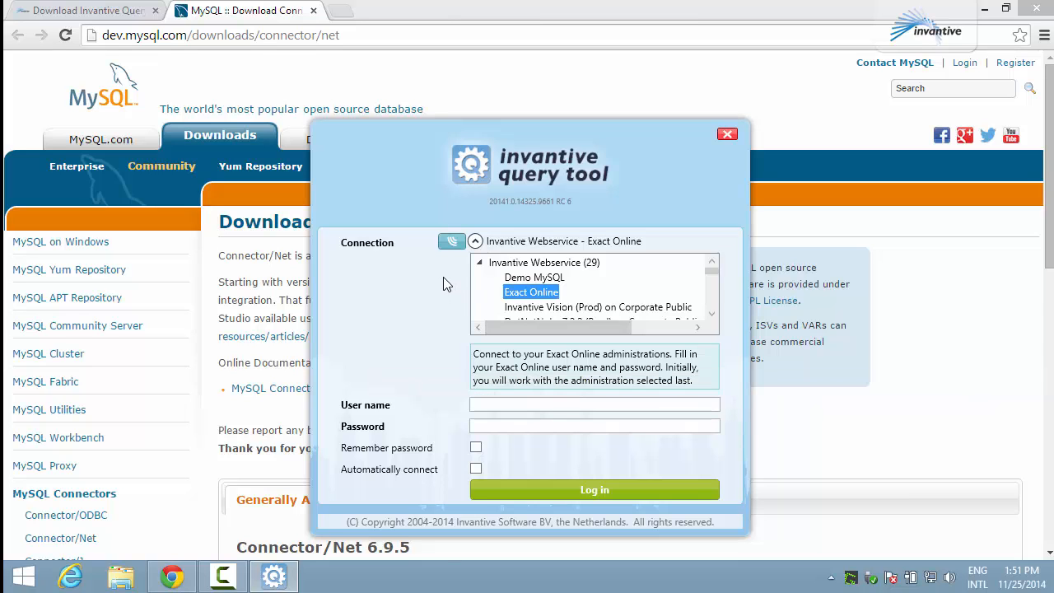
# Step: View the Database and Application Services window from the login form, close it without changes and return to the Exact Online password field
pyautogui.click(451, 241)
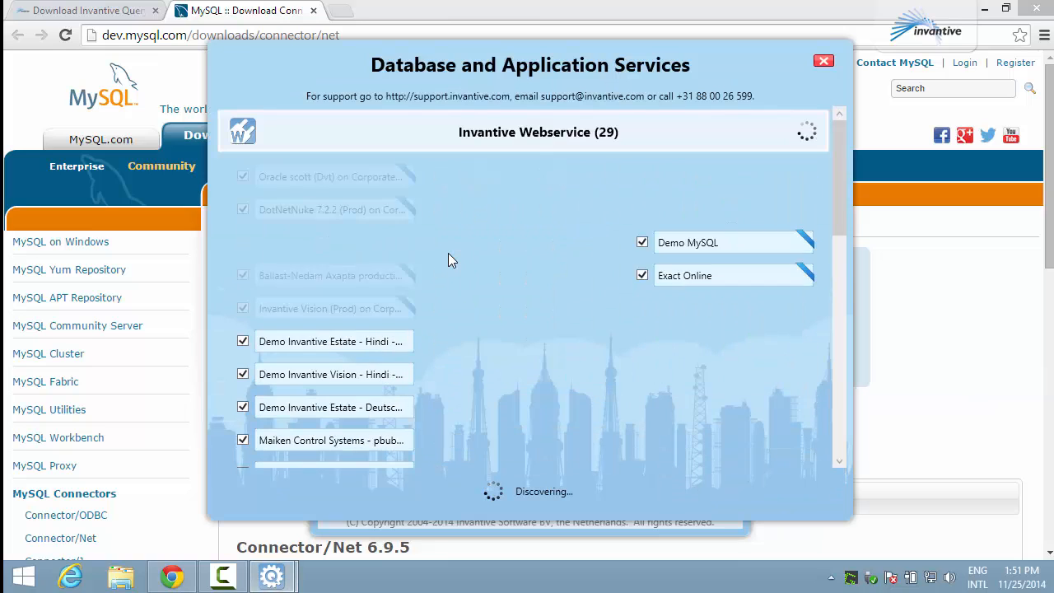
pyautogui.click(823, 62)
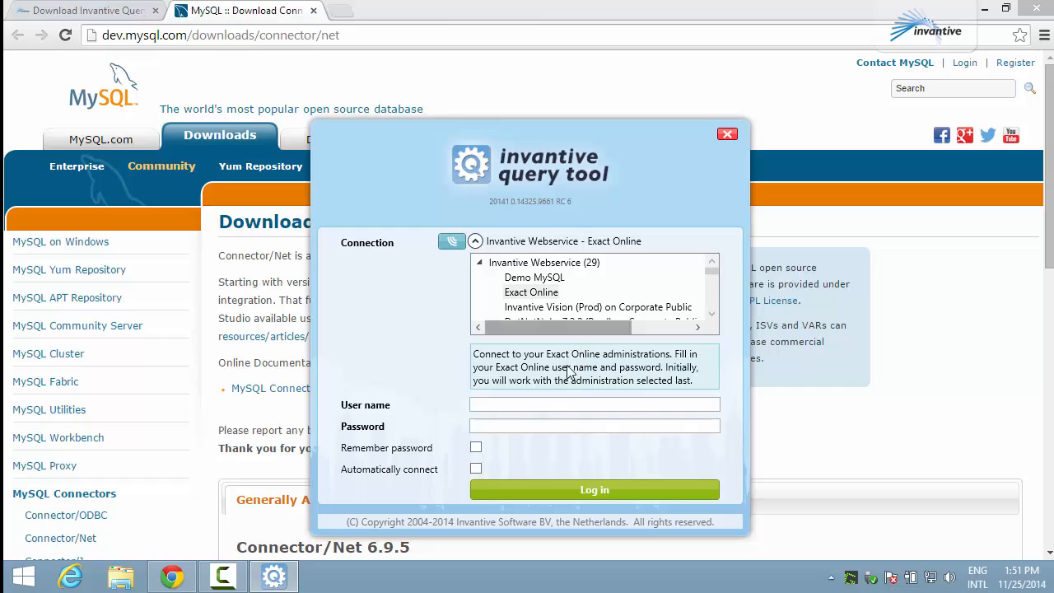
pyautogui.click(532, 425)
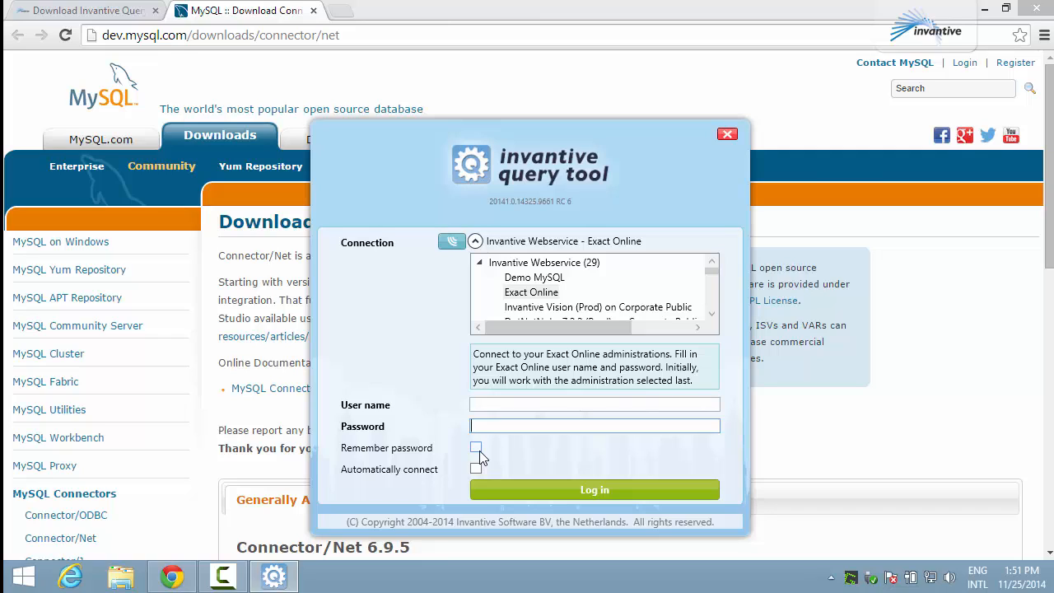
# Step: Select the Demo MySQL on Corporate Public connection under Invantive Webservice and log in with its preset credentials
pyautogui.click(714, 301)
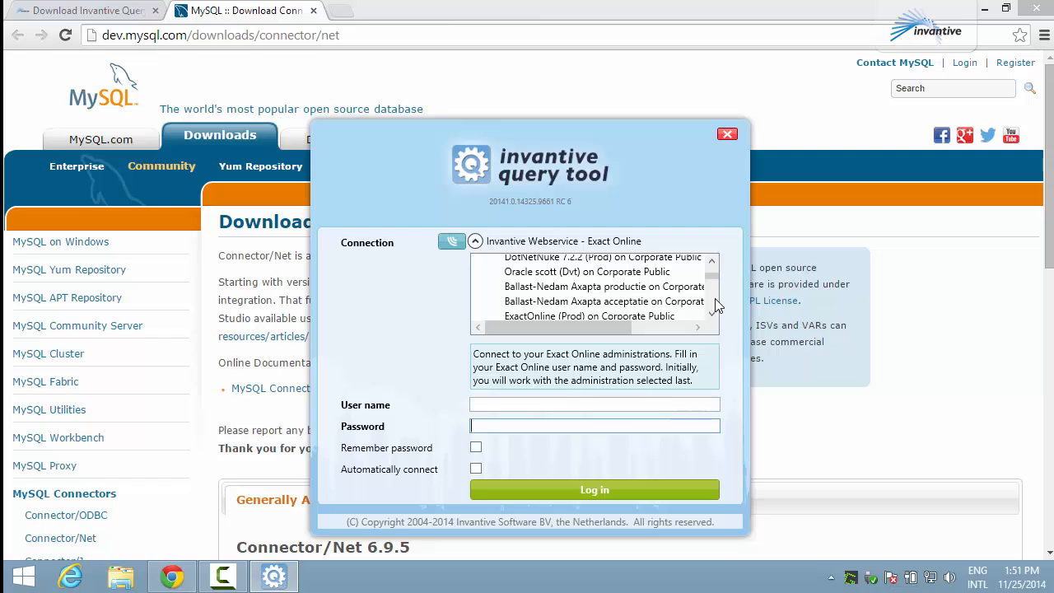
pyautogui.click(715, 299)
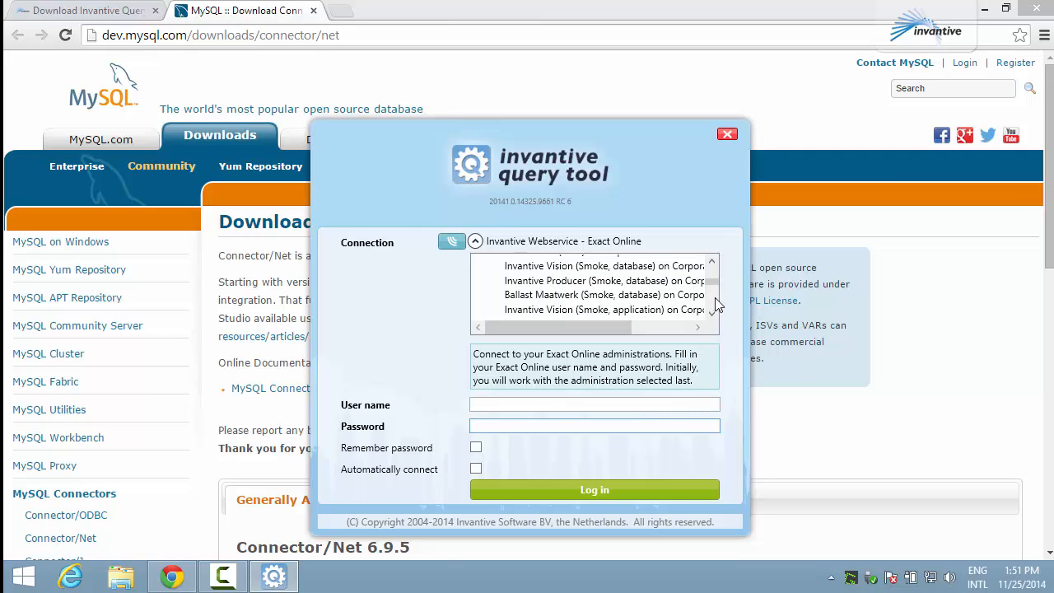
pyautogui.click(716, 305)
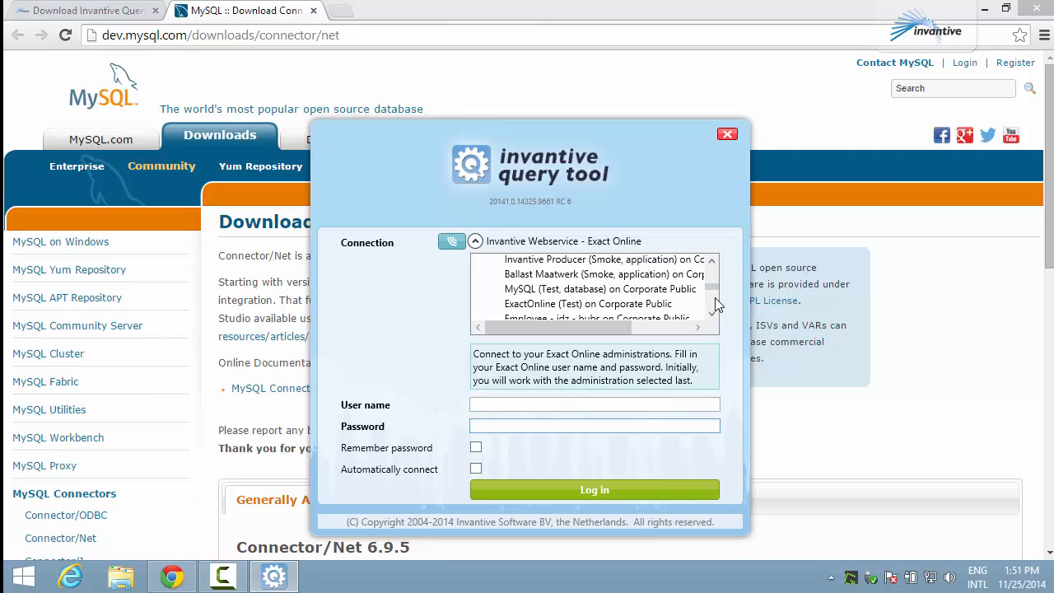
pyautogui.click(716, 305)
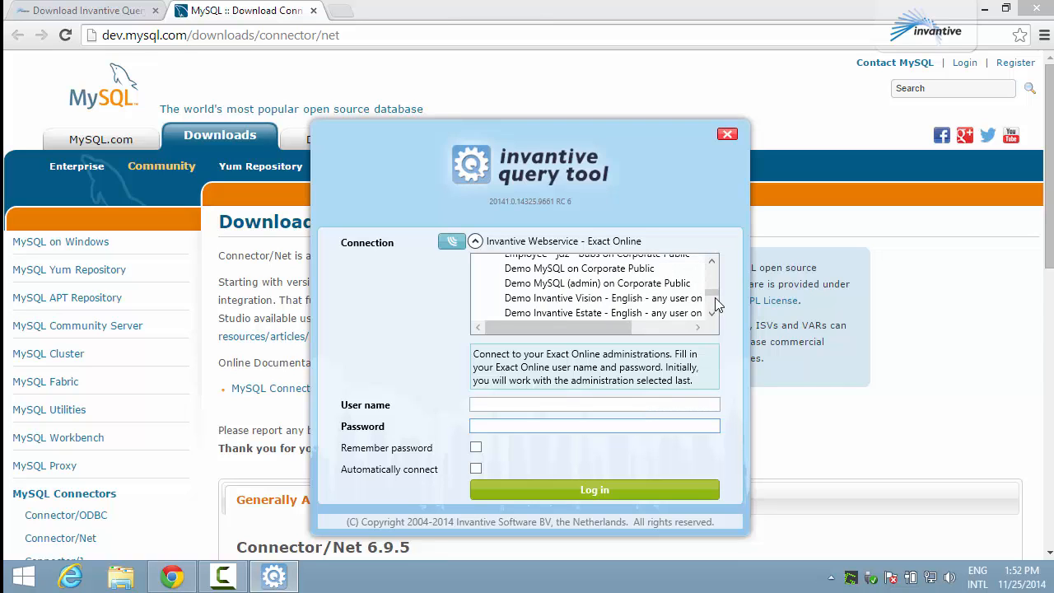
pyautogui.click(638, 266)
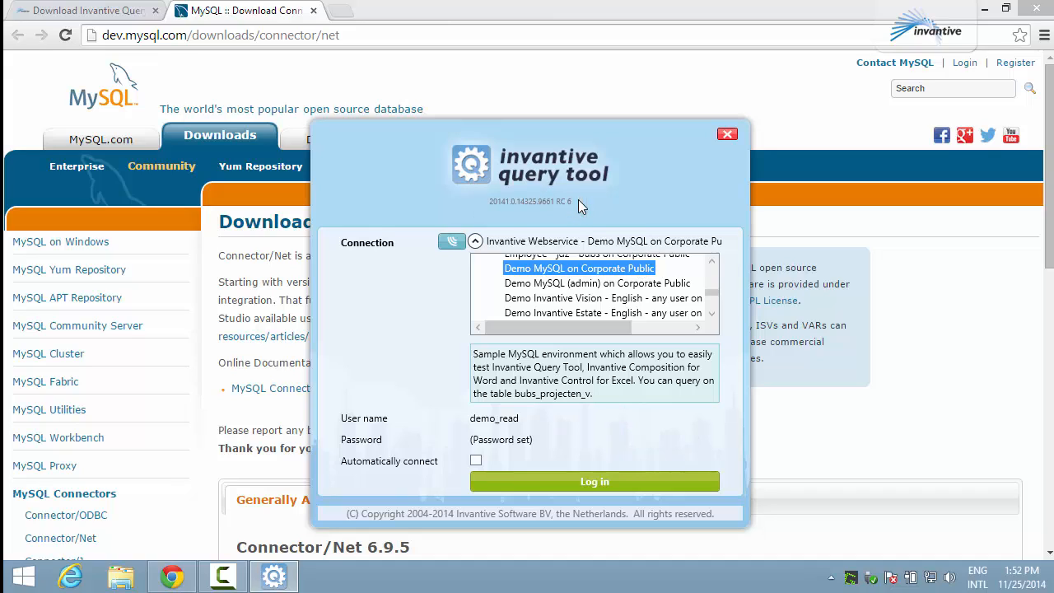
pyautogui.click(596, 483)
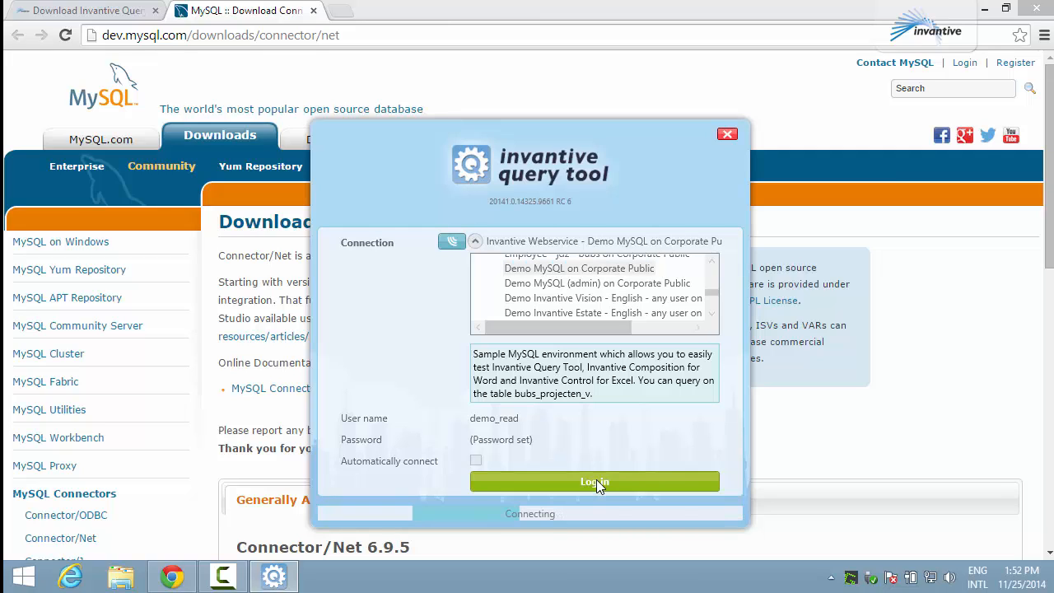